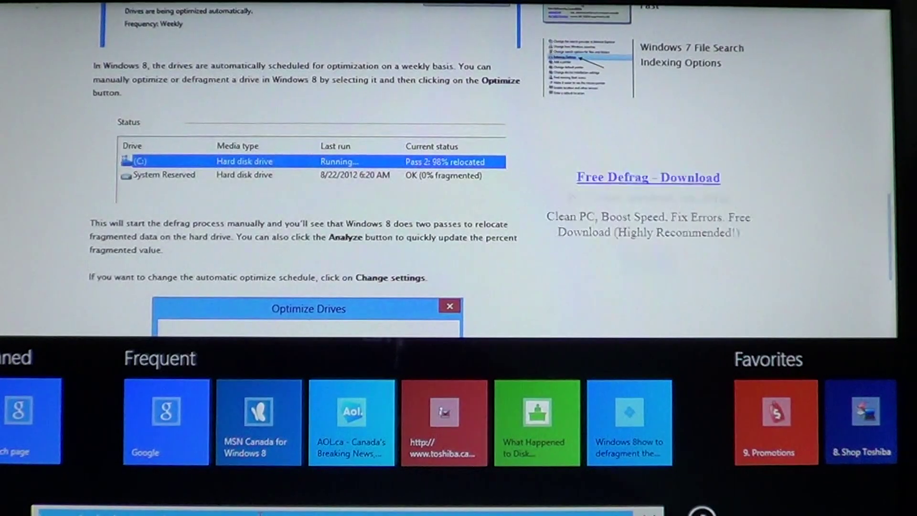
pyautogui.write('classi')
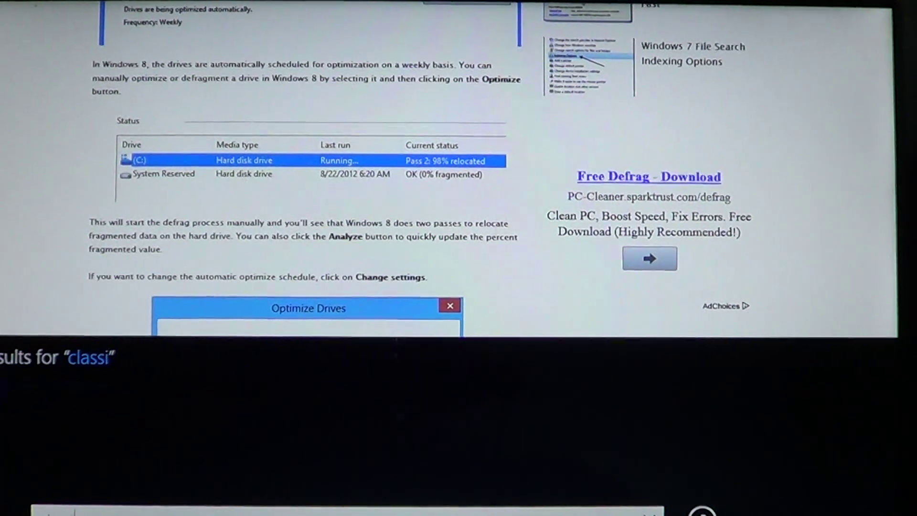
pyautogui.write('cshell')
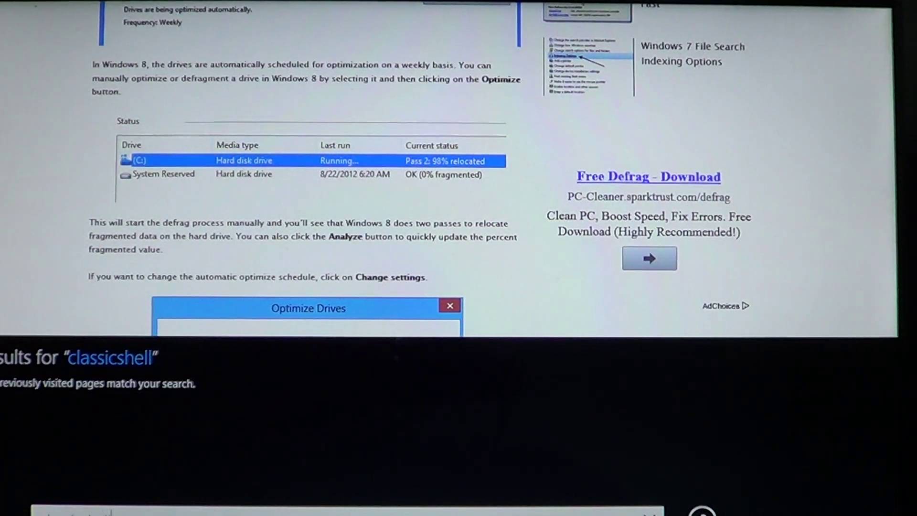
pyautogui.write('.net')
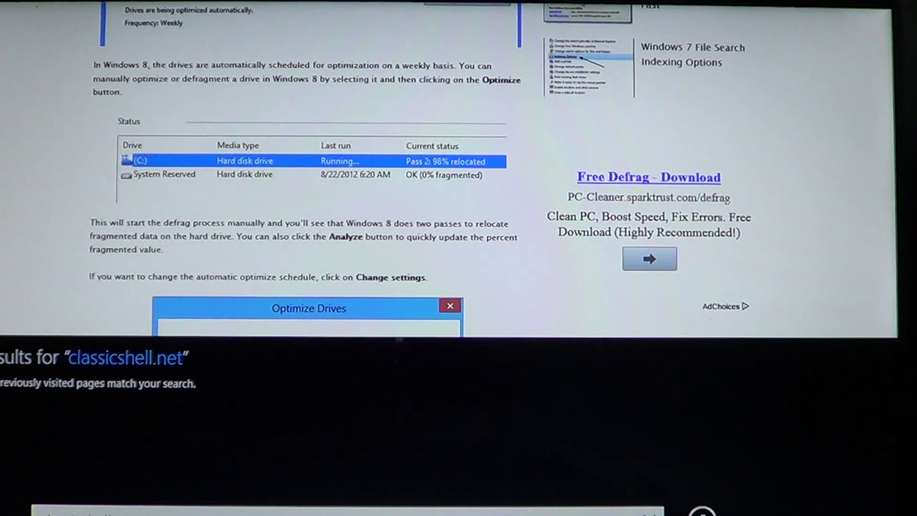
# Download the latest Classic Shell release from classicshell.net and run the installer.
pyautogui.press('Return')
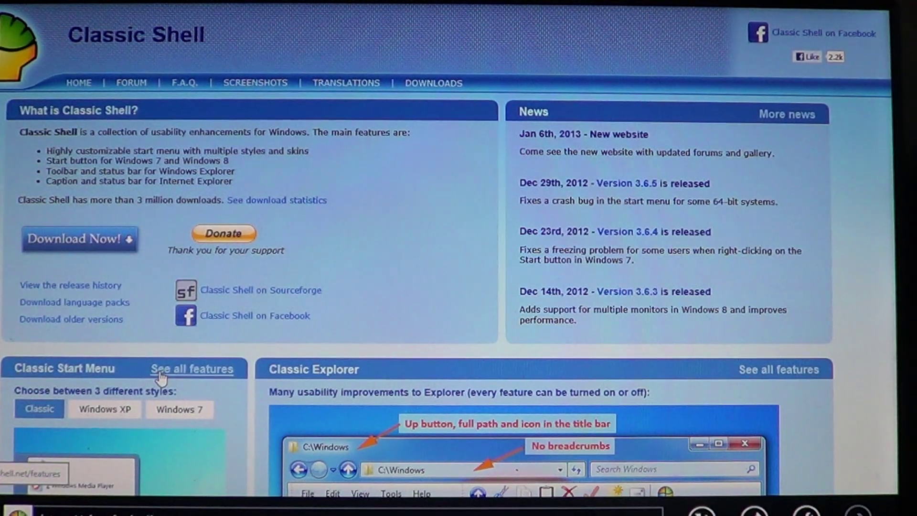
pyautogui.click(90, 245)
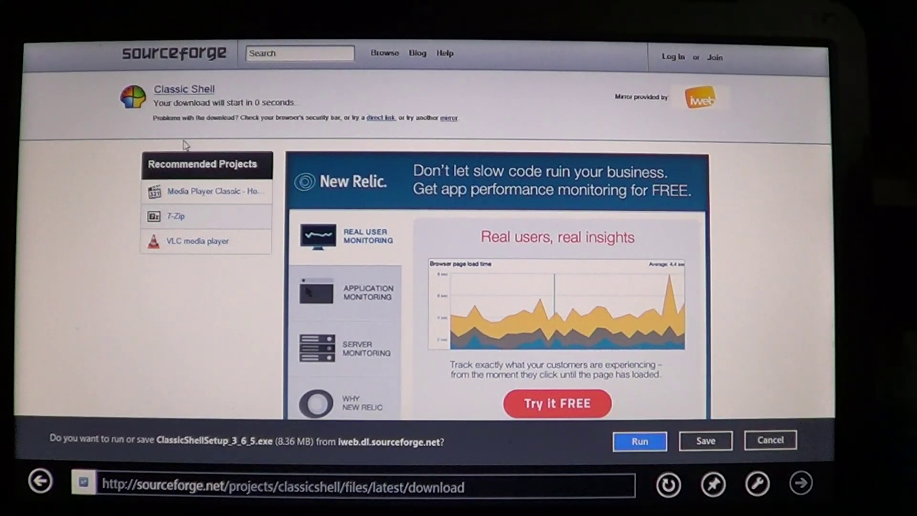
pyautogui.click(639, 442)
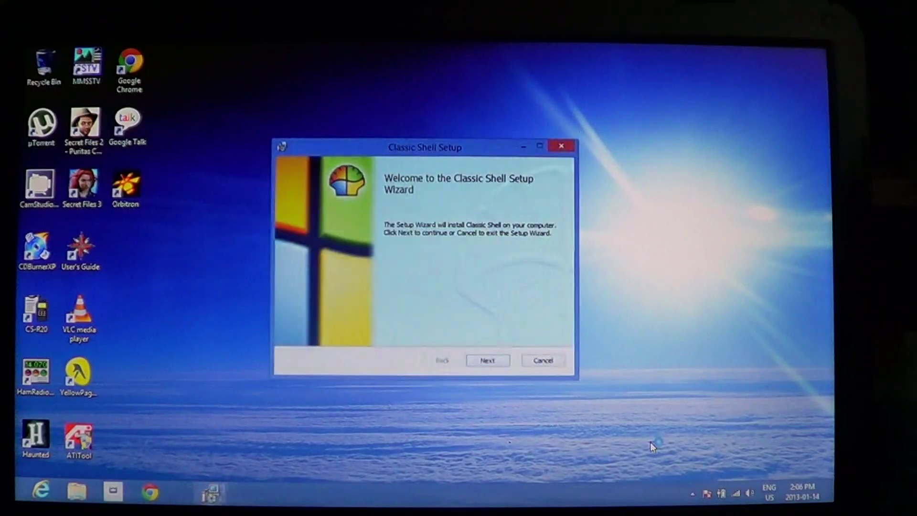
# Accept the license, keep default features, install and approve the administrator request.
pyautogui.click(494, 362)
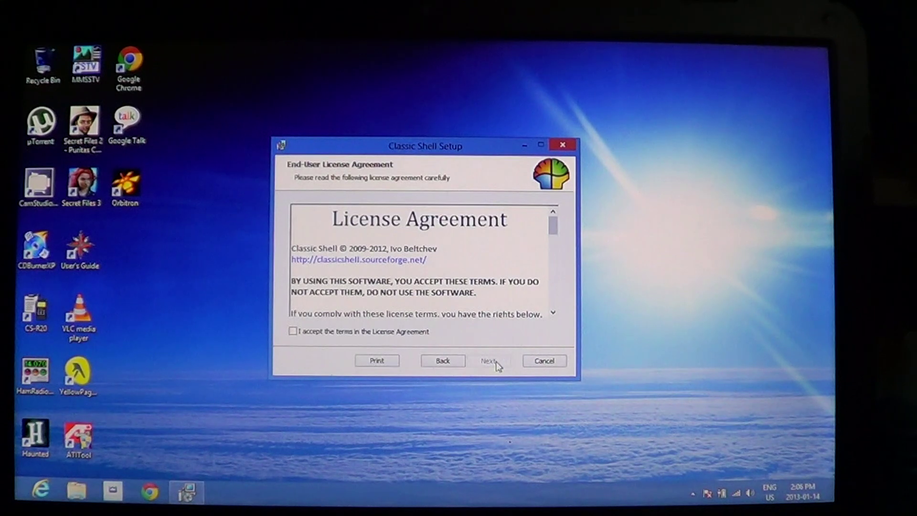
pyautogui.click(413, 332)
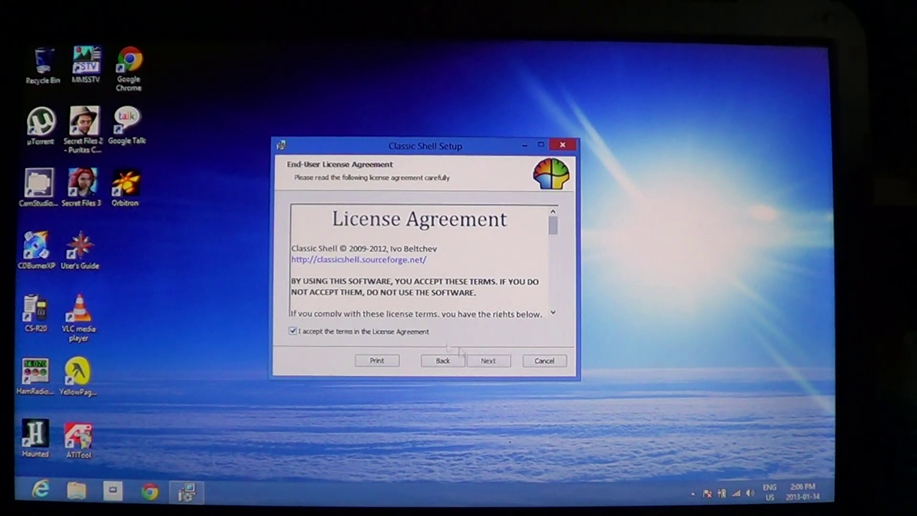
pyautogui.click(495, 362)
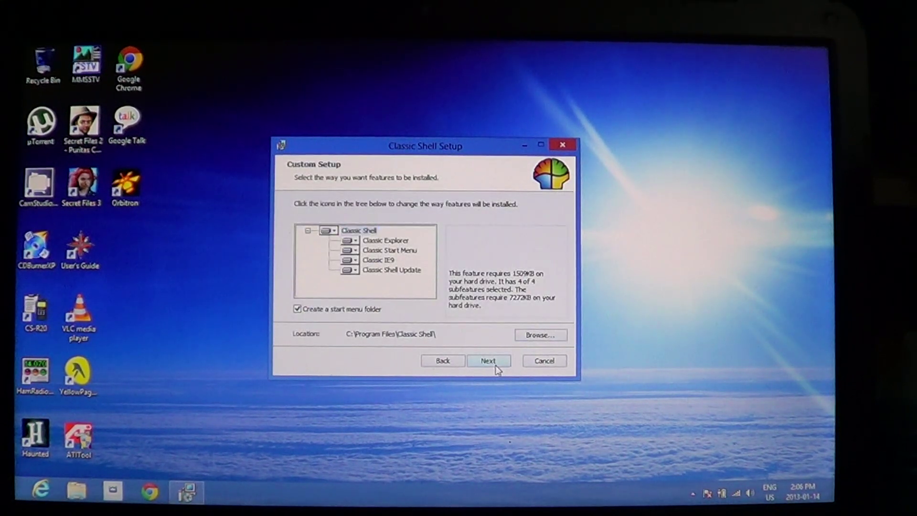
pyautogui.click(495, 362)
pyautogui.click(496, 361)
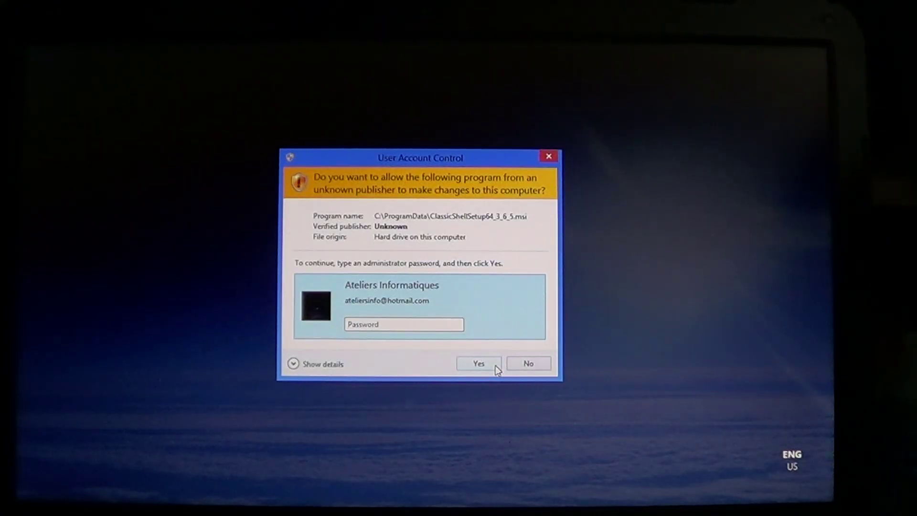
pyautogui.write('**')
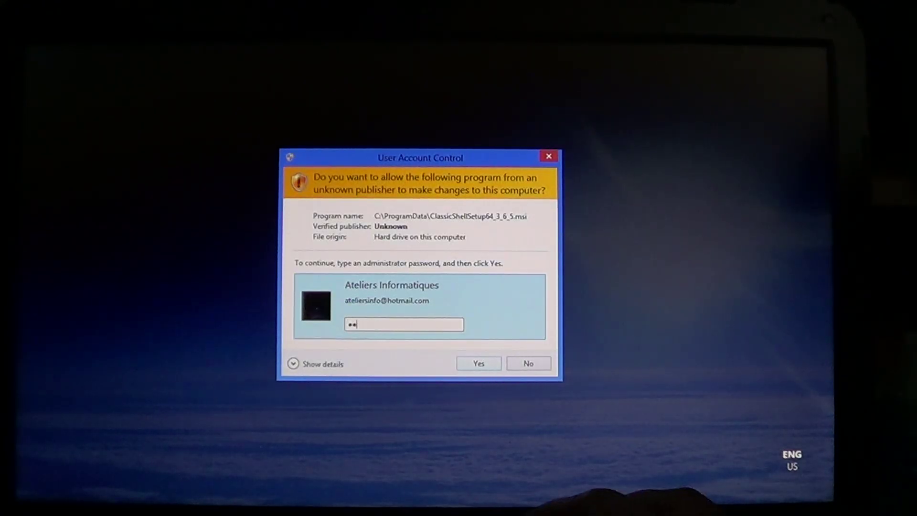
pyautogui.write('*******')
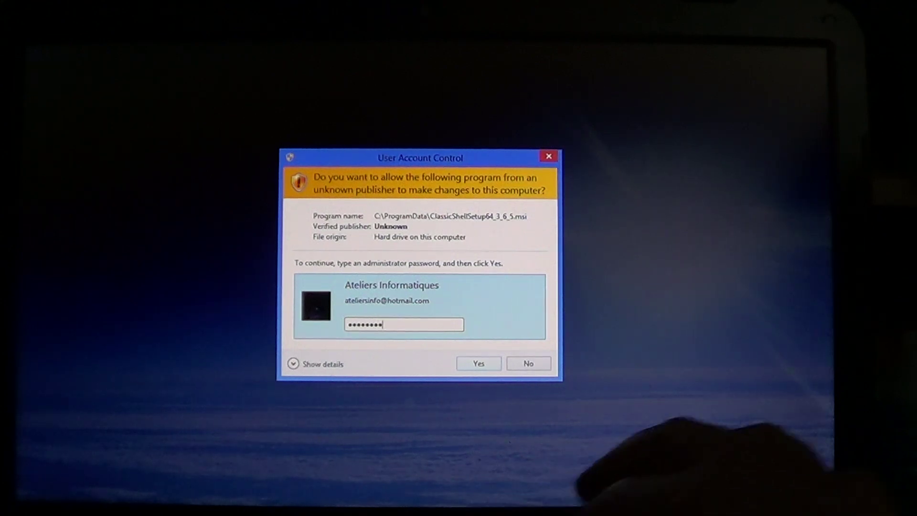
pyautogui.click(495, 365)
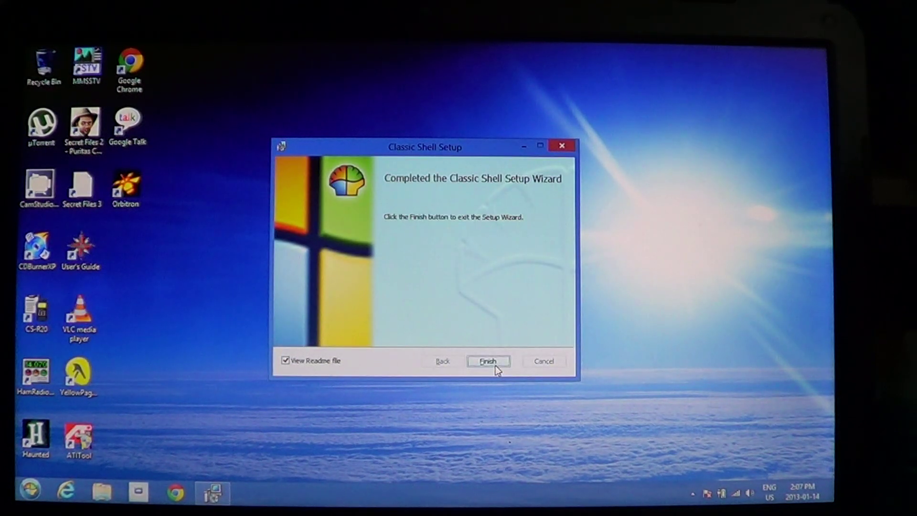
# Finish setup, accept the suggested user name, choose no Office changes, and close the readme in Word.
pyautogui.click(496, 365)
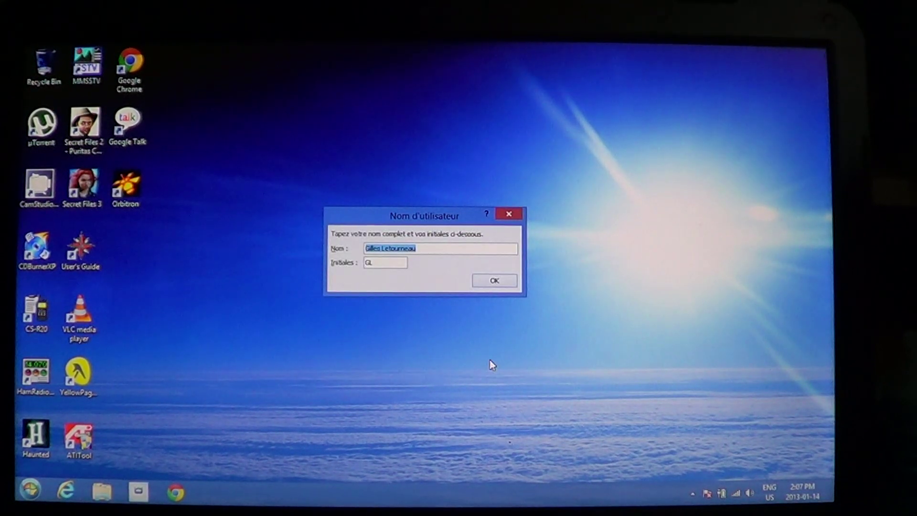
pyautogui.click(495, 282)
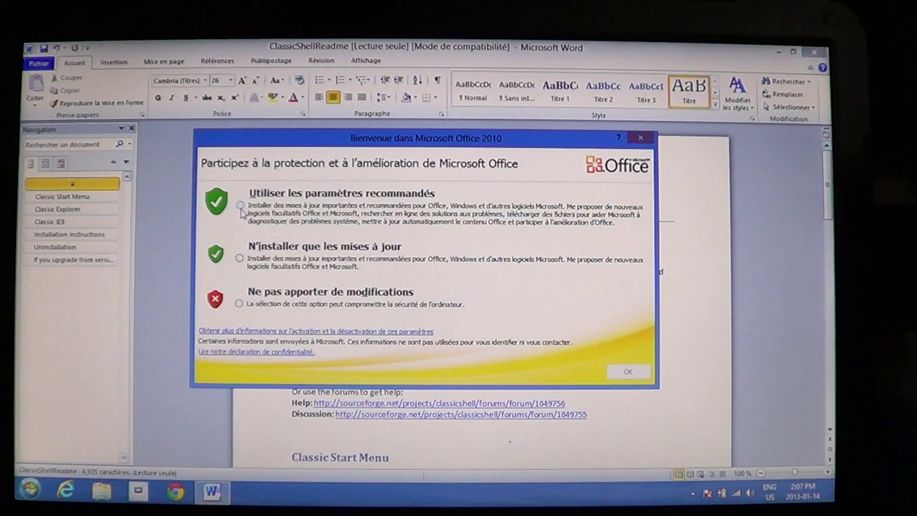
pyautogui.click(240, 303)
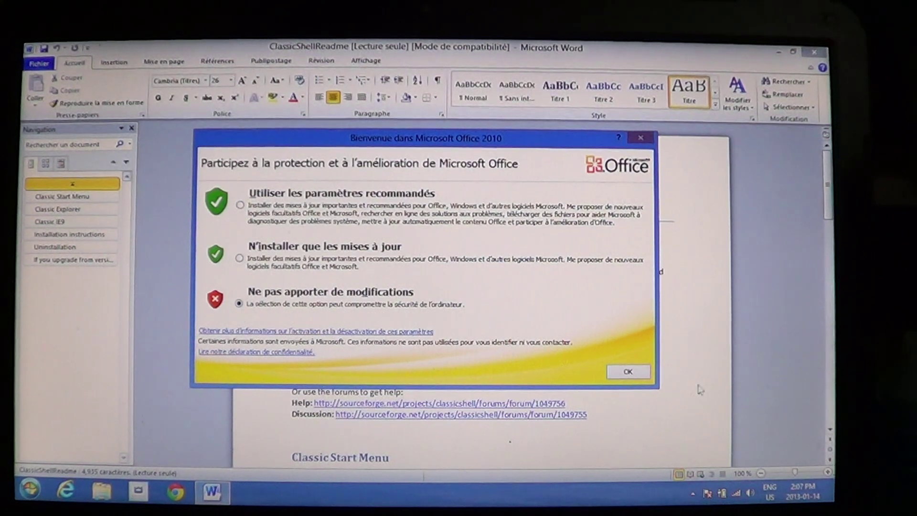
pyautogui.click(629, 373)
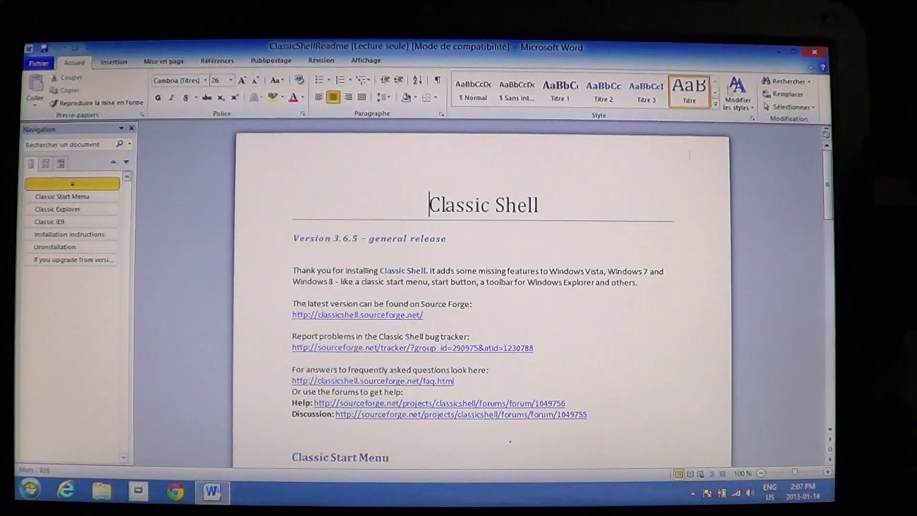
pyautogui.click(815, 52)
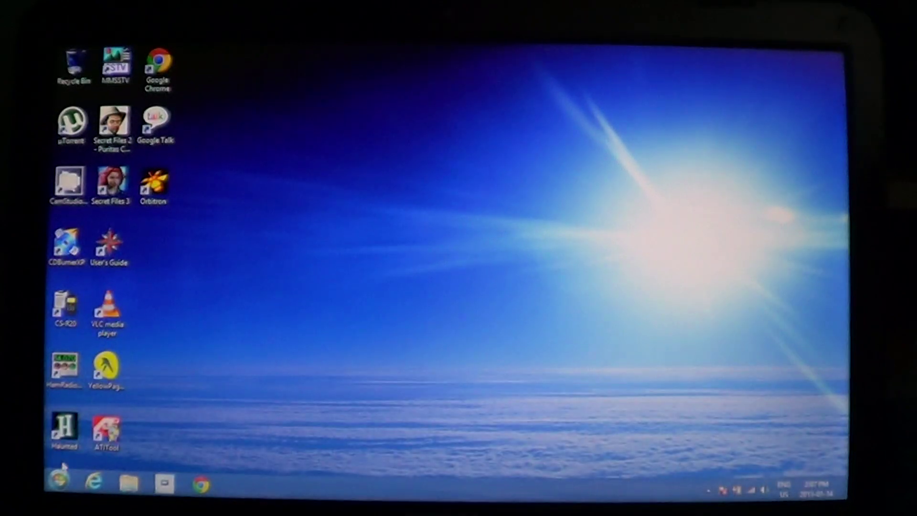
# Preview the current Start menu, then switch to the Windows XP style and preview it.
pyautogui.click(59, 478)
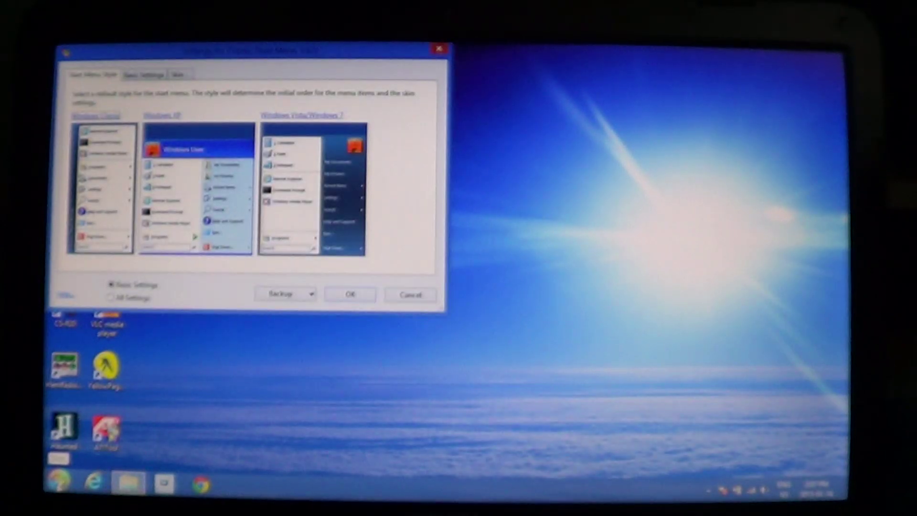
pyautogui.click(59, 480)
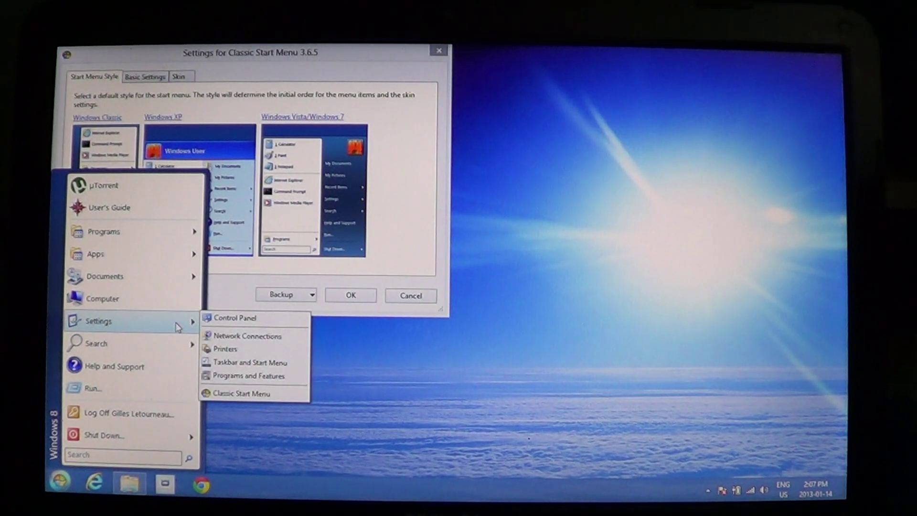
pyautogui.moveTo(106, 276)
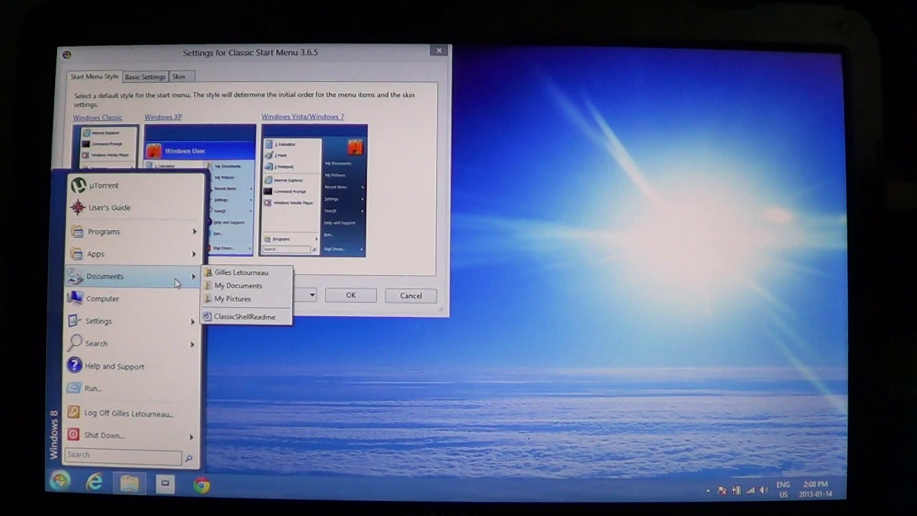
pyautogui.click(355, 63)
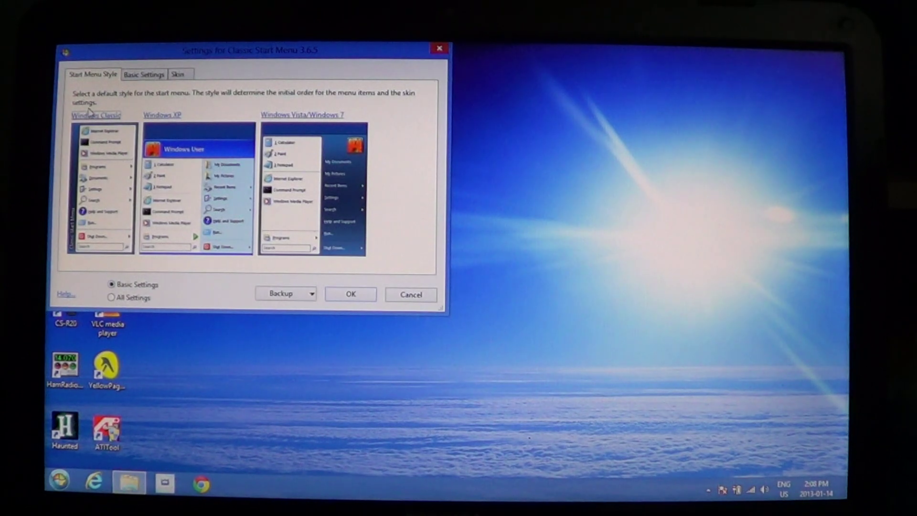
pyautogui.click(194, 164)
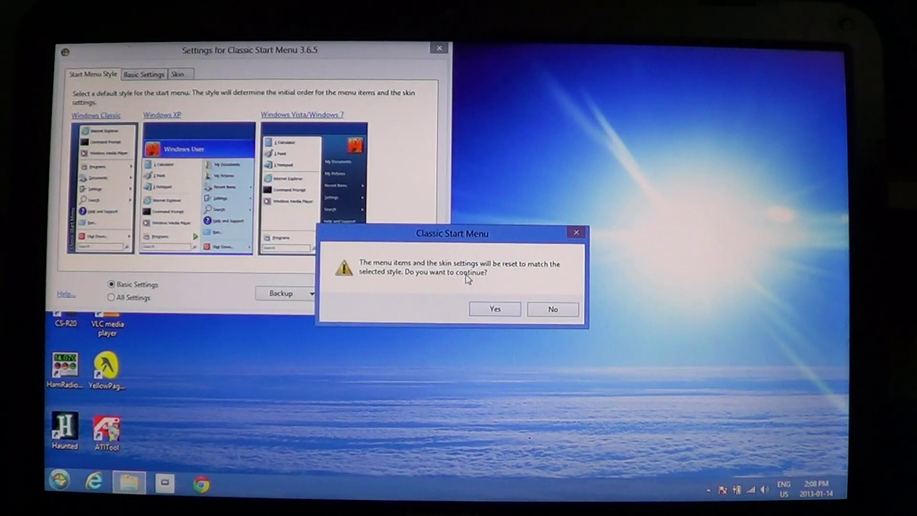
pyautogui.click(495, 309)
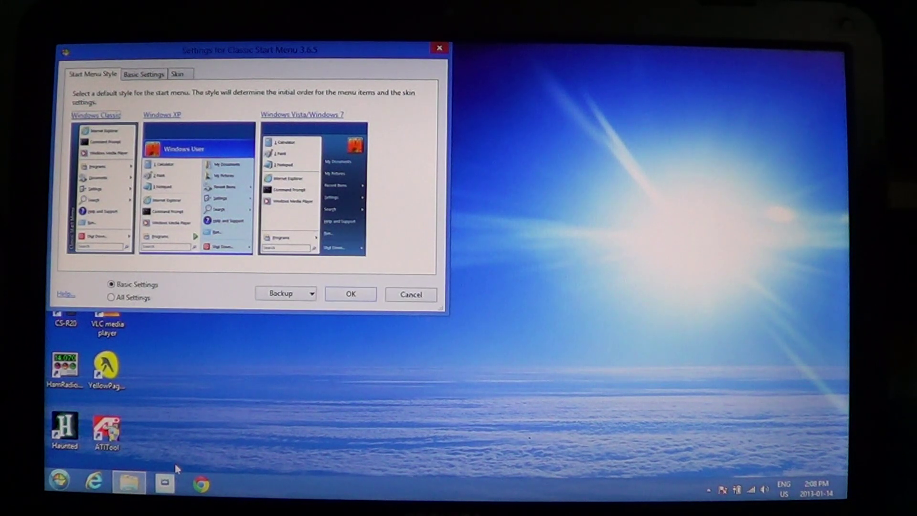
pyautogui.click(59, 480)
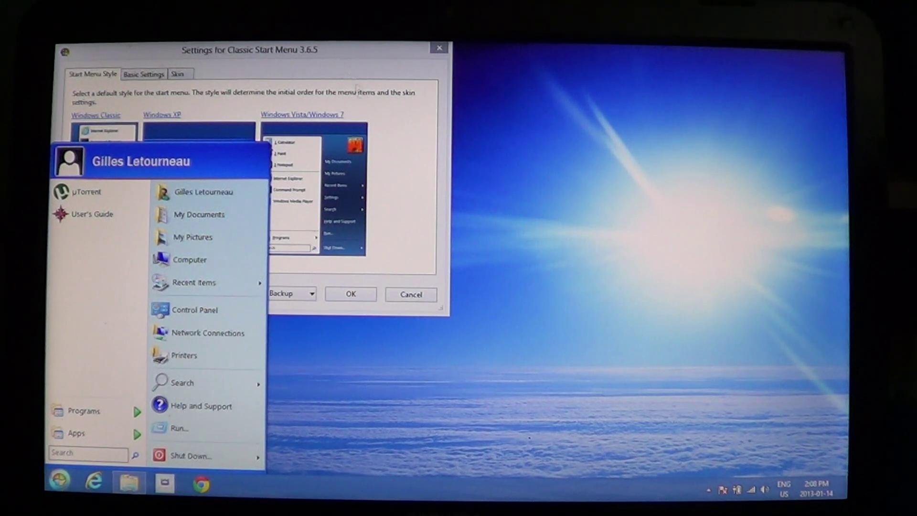
# Switch the Start menu to the Windows Vista/Windows 7 style and preview it.
pyautogui.click(411, 165)
pyautogui.click(328, 202)
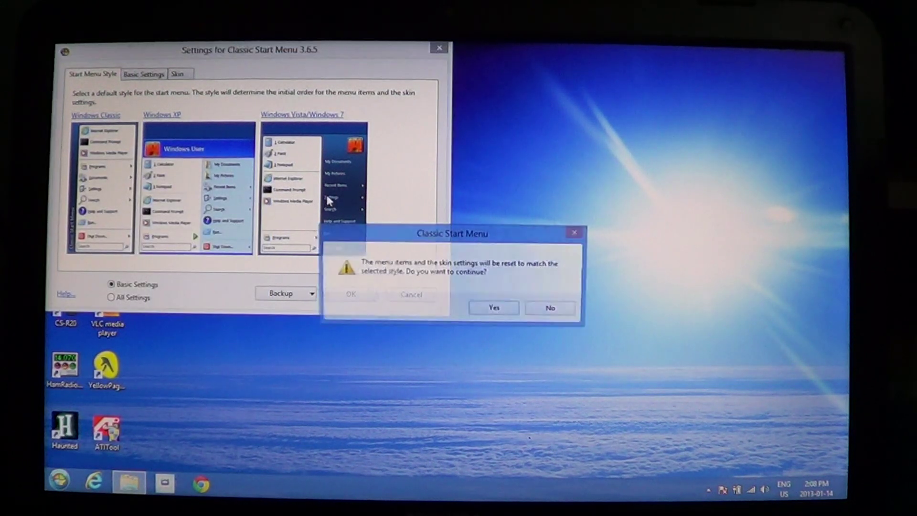
pyautogui.click(495, 312)
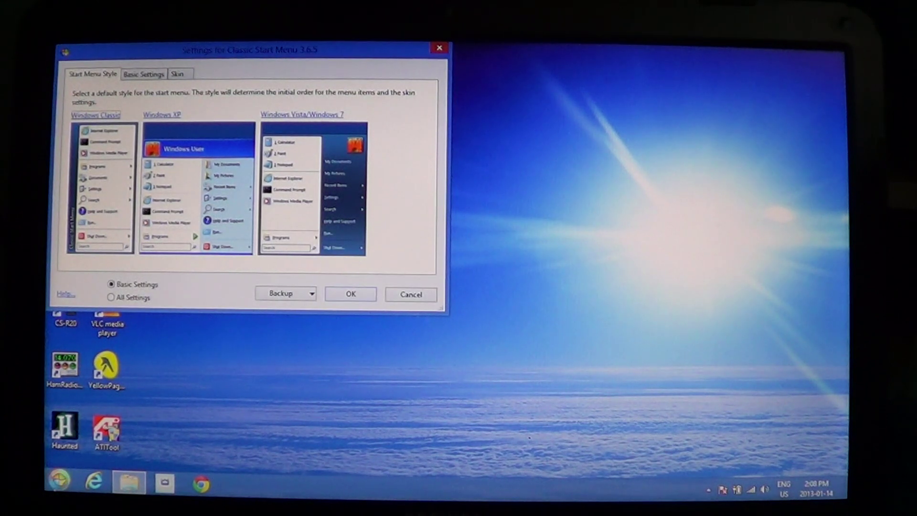
pyautogui.click(60, 479)
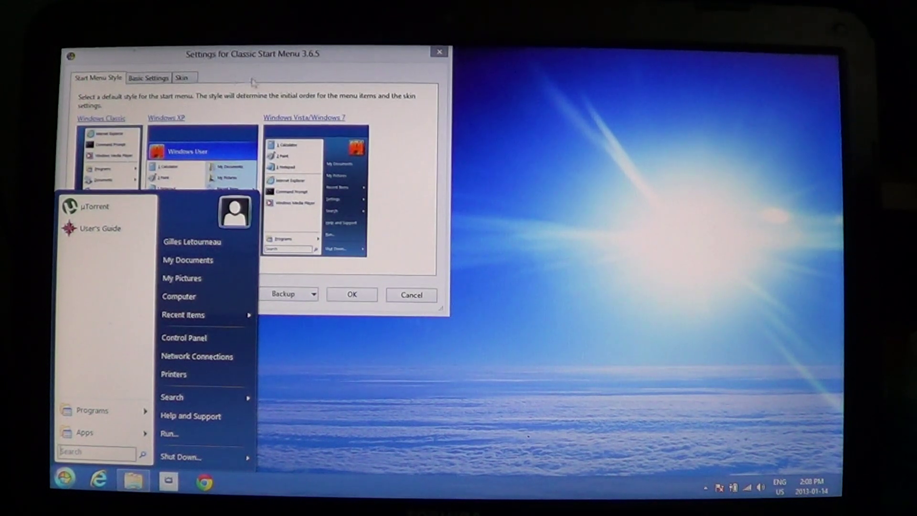
# Review the options on the Basic Settings tab.
pyautogui.click(279, 79)
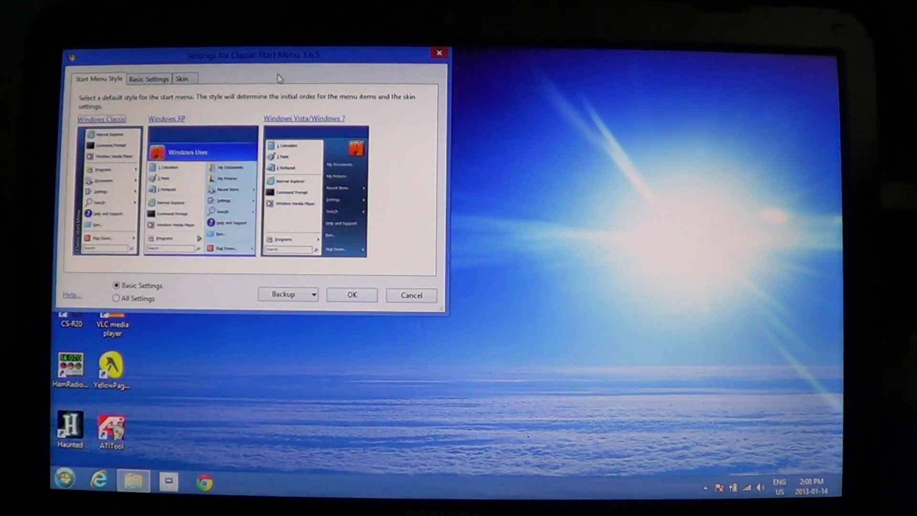
pyautogui.click(149, 77)
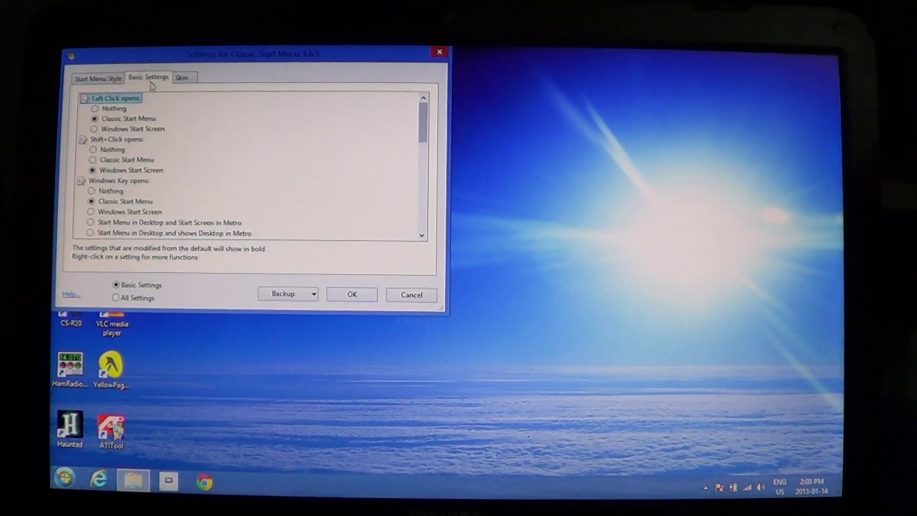
pyautogui.click(424, 212)
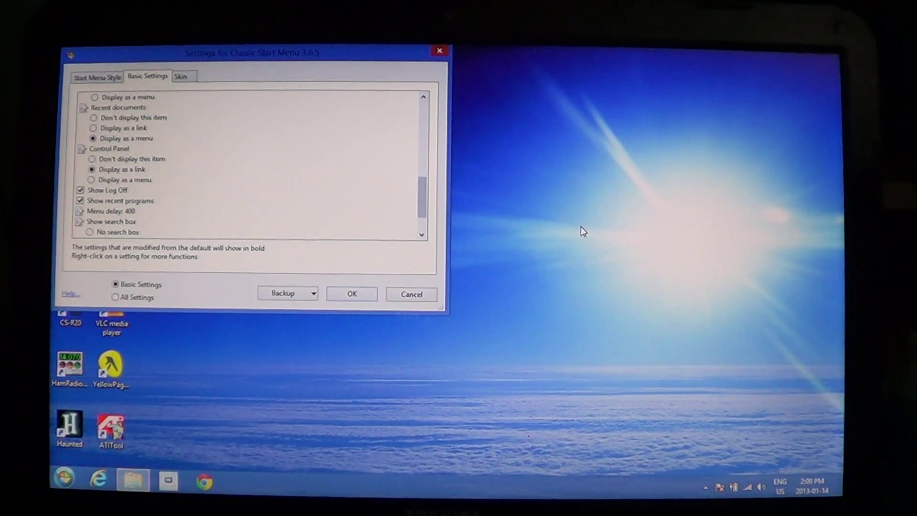
# Test the classic Start menu with Win and the Windows 8 Start screen via the charm, then close settings.
pyautogui.press('super')
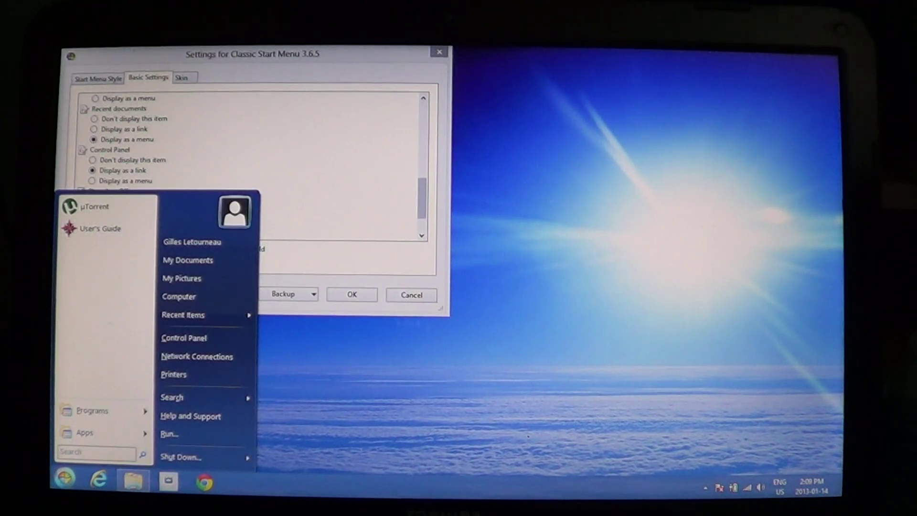
pyautogui.press('super')
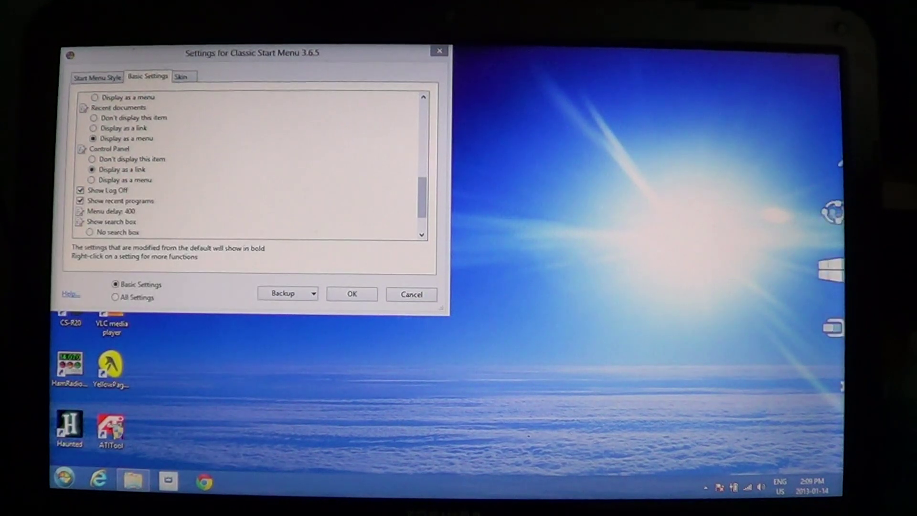
pyautogui.click(825, 264)
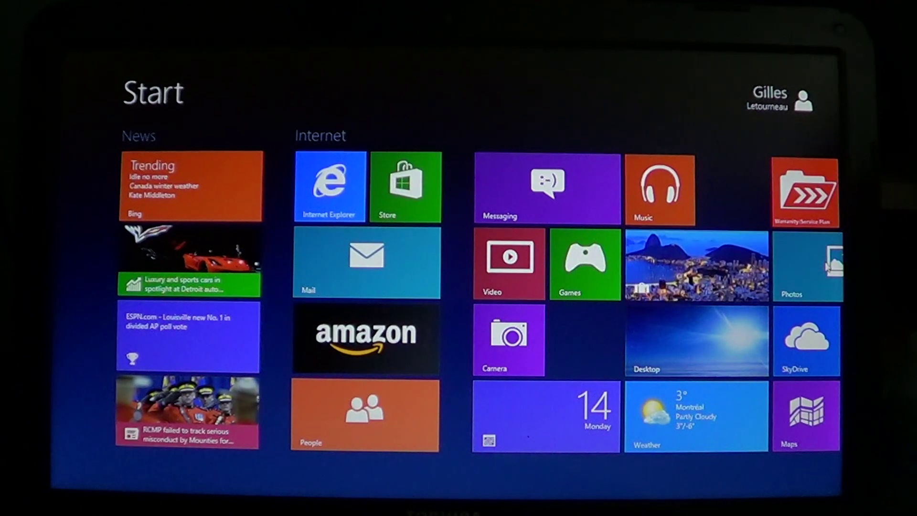
pyautogui.press('super')
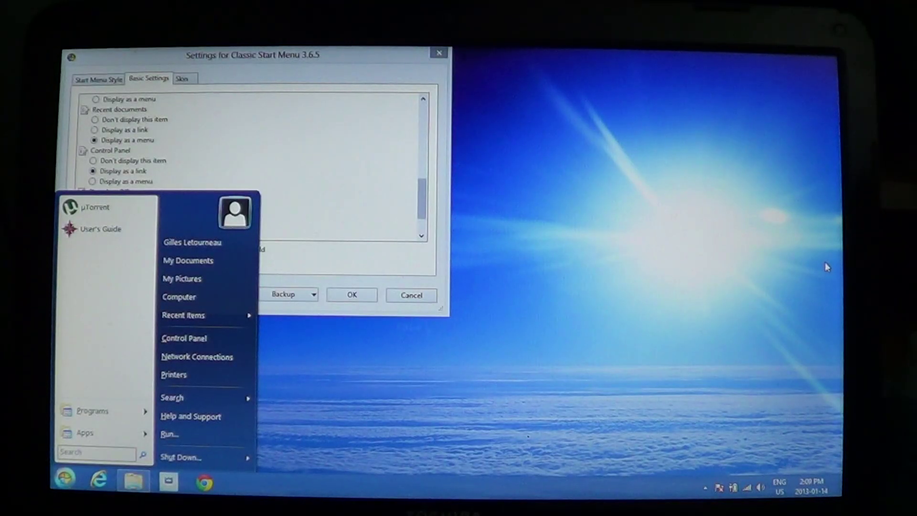
pyautogui.click(573, 272)
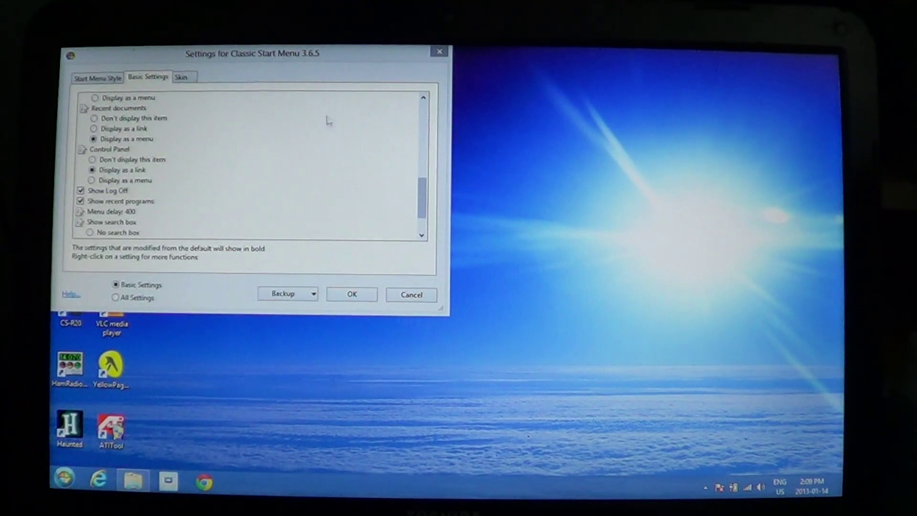
pyautogui.click(440, 53)
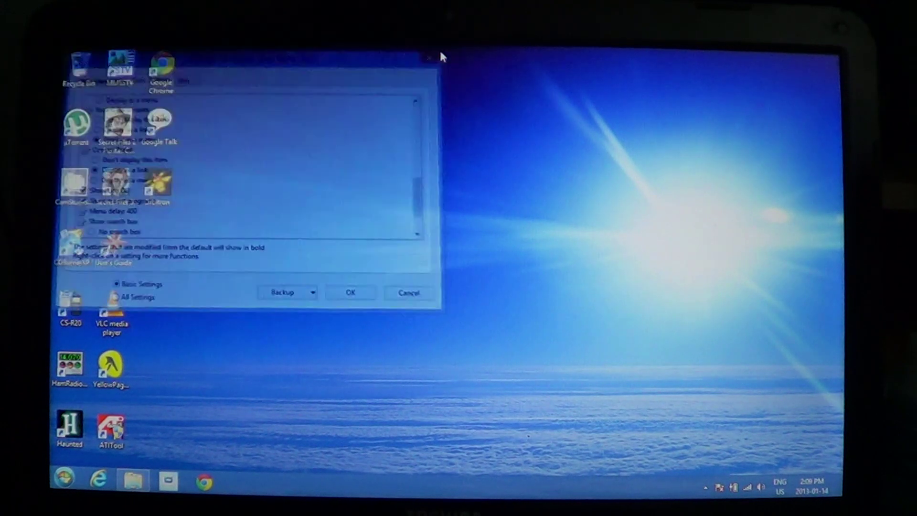